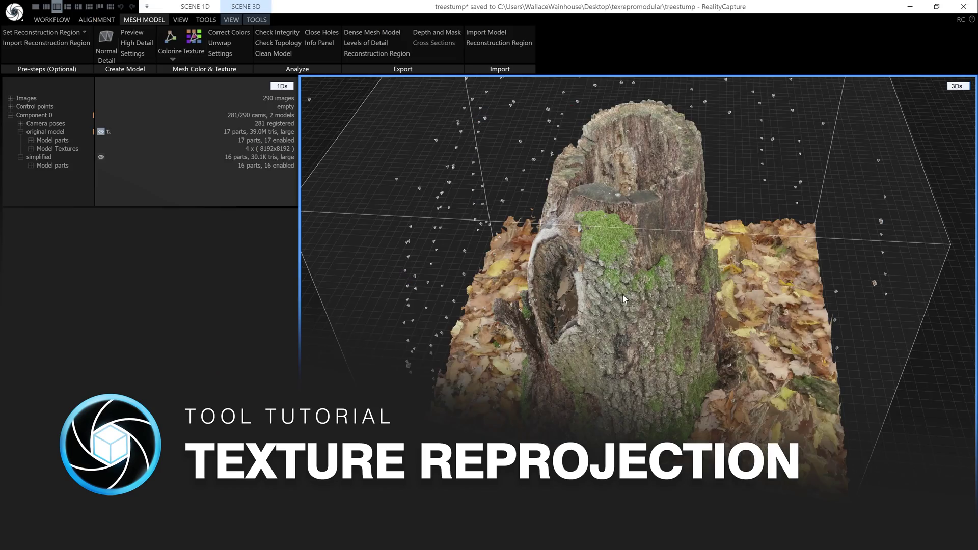
Orbit the textured original stump to inspect it from other sides.
drag(624, 298, 592, 295)
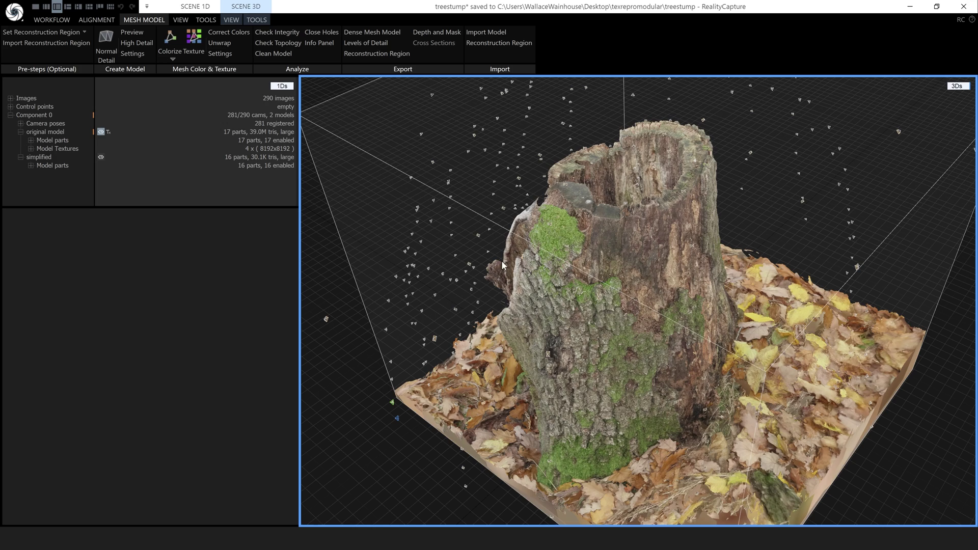
drag(574, 331, 604, 326)
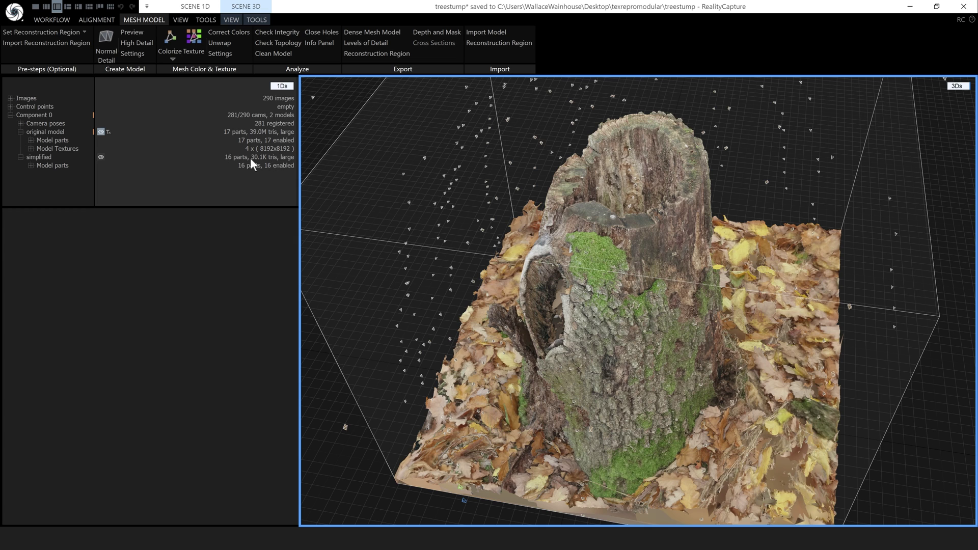
Select the simplified model and unwrap it into at most two 8192 x 8192 textures.
mouse_move(70, 158)
click(39, 157)
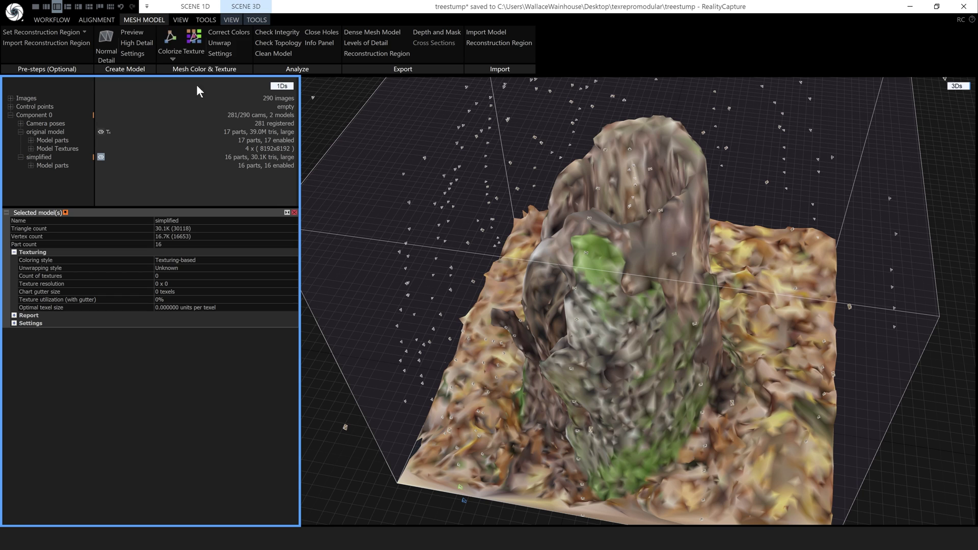
click(220, 44)
click(196, 268)
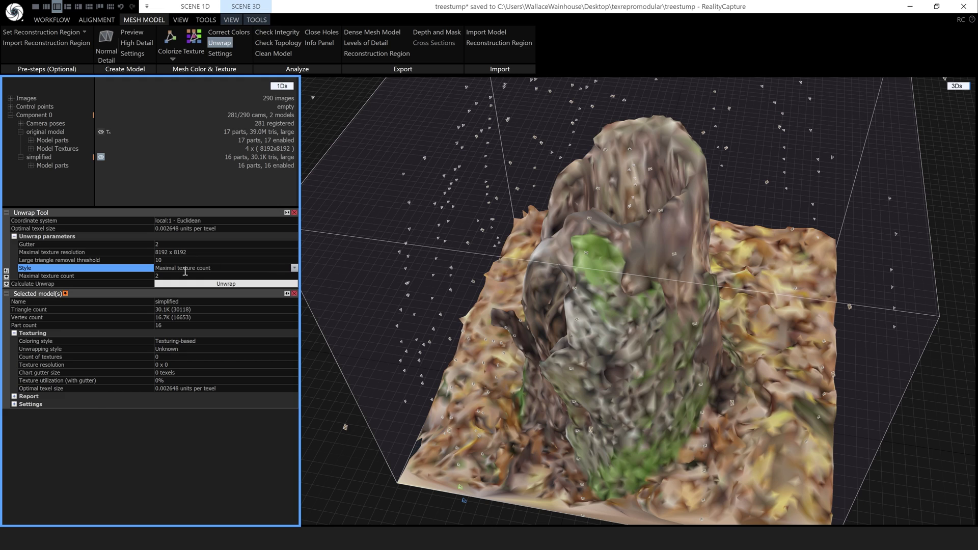
click(175, 252)
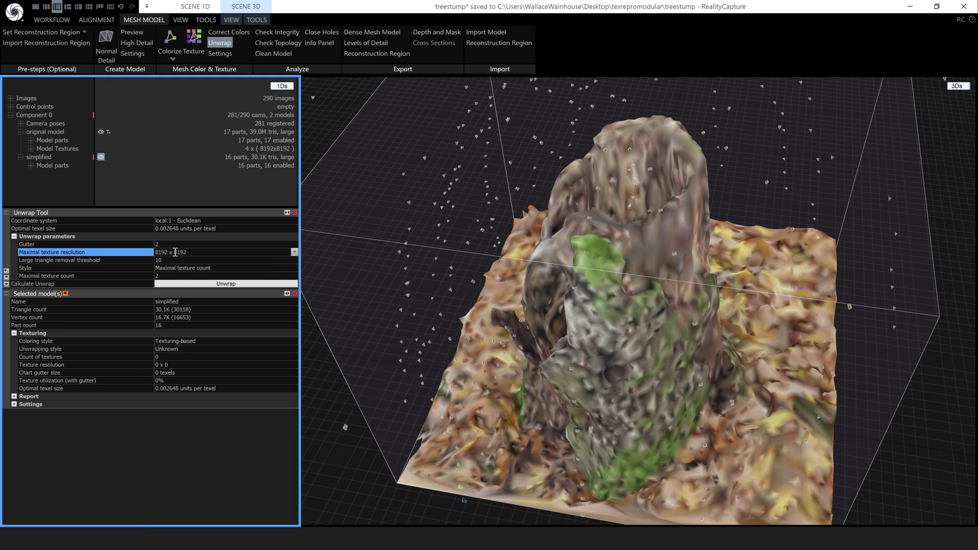
click(172, 276)
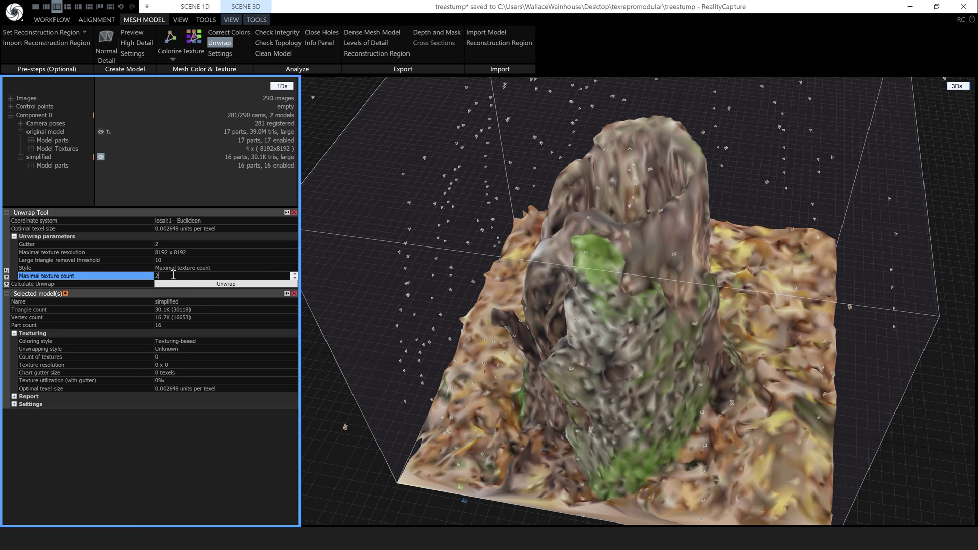
click(215, 284)
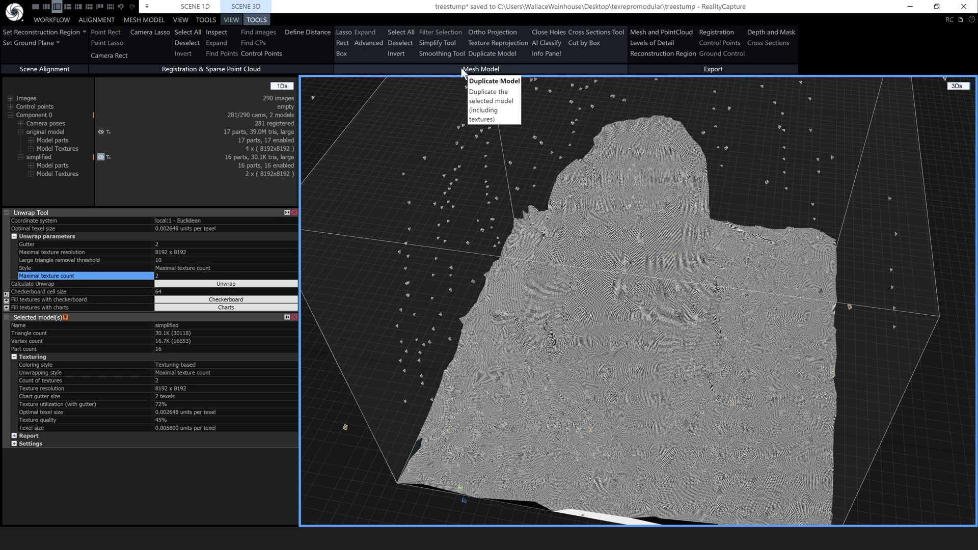
Configure Texture Reprojection with 'original model' as source and 'simplified' as result.
click(502, 45)
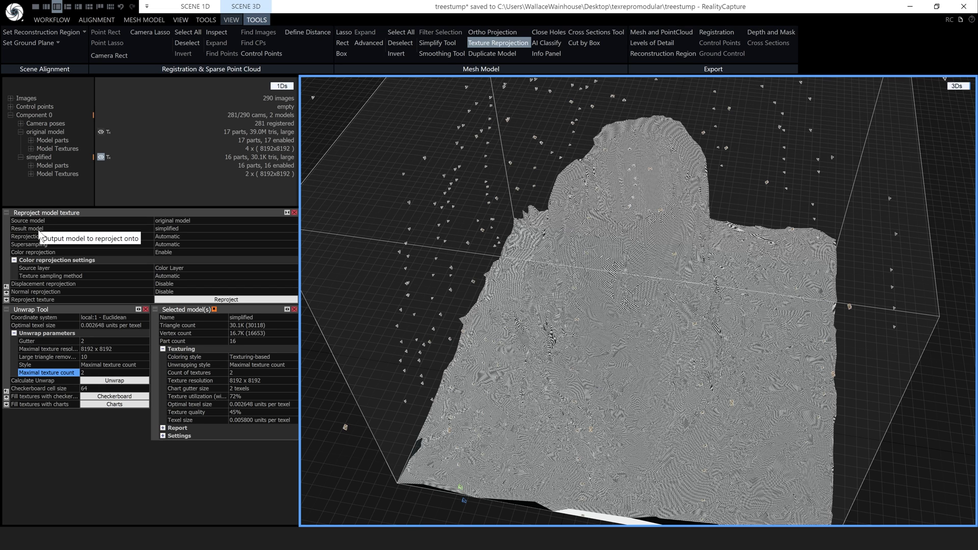
click(187, 218)
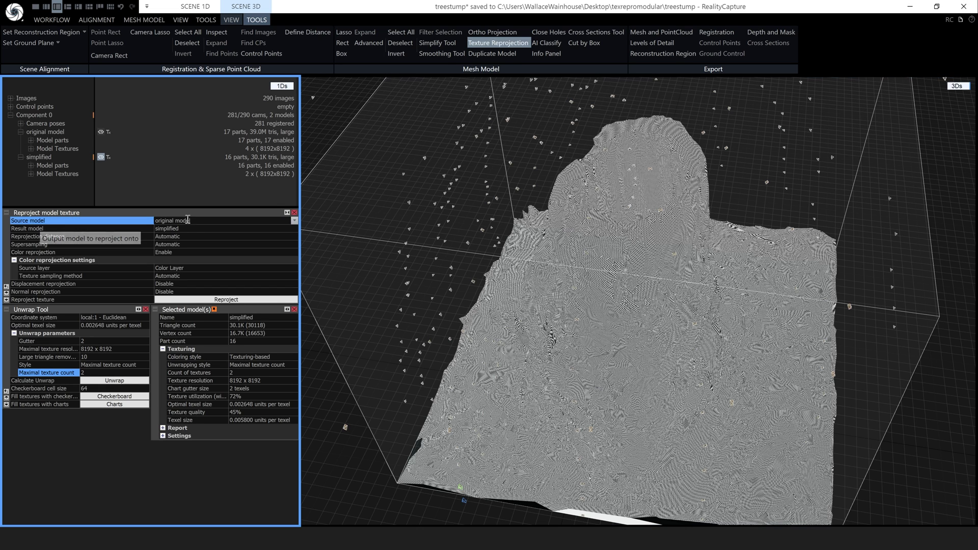
click(294, 220)
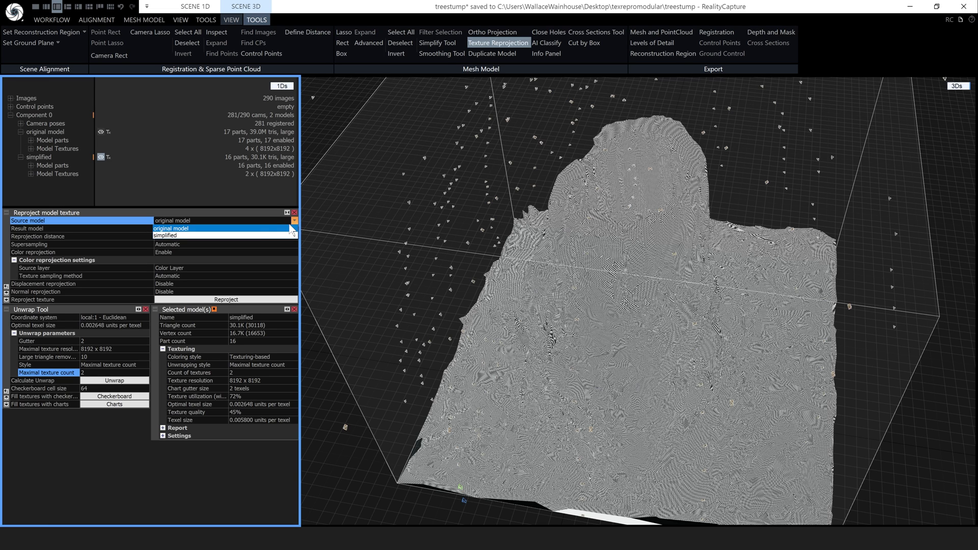
click(264, 228)
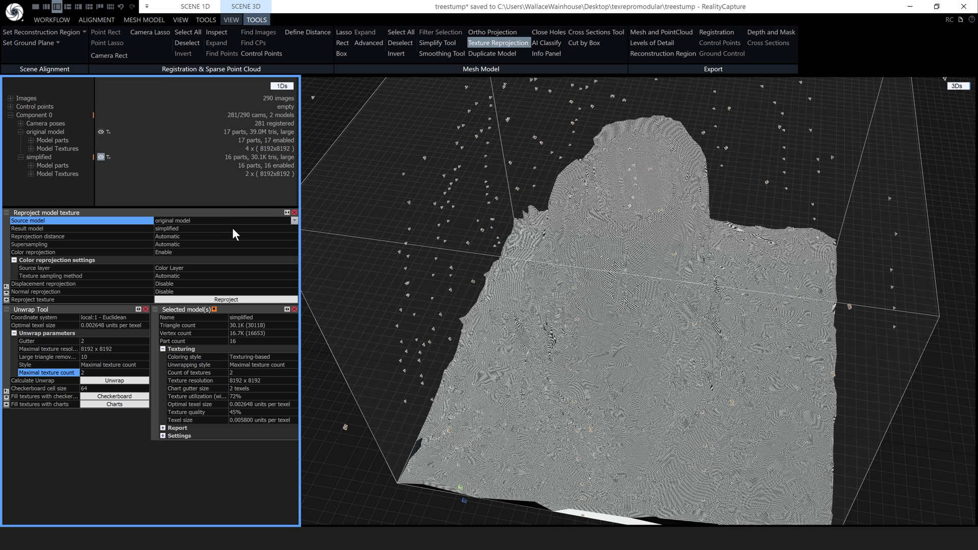
click(103, 229)
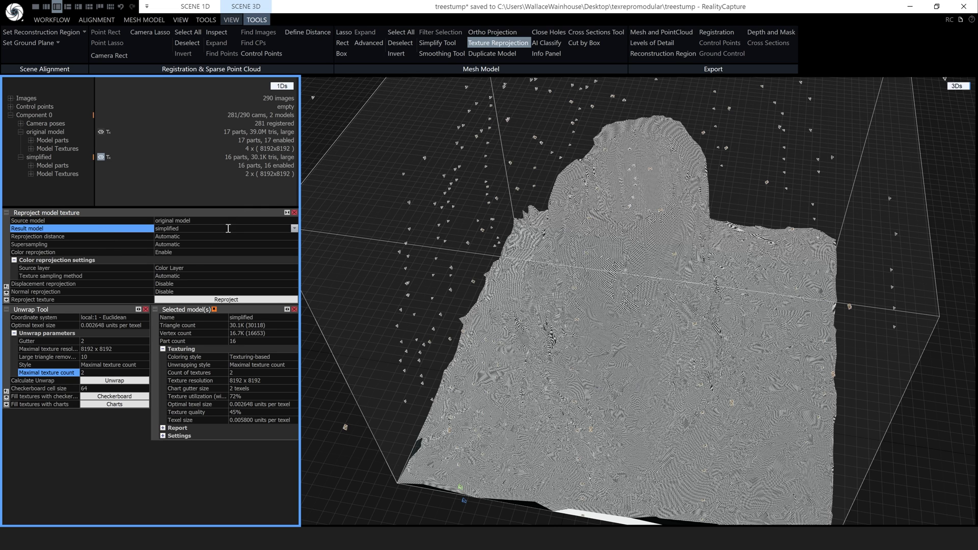
click(294, 228)
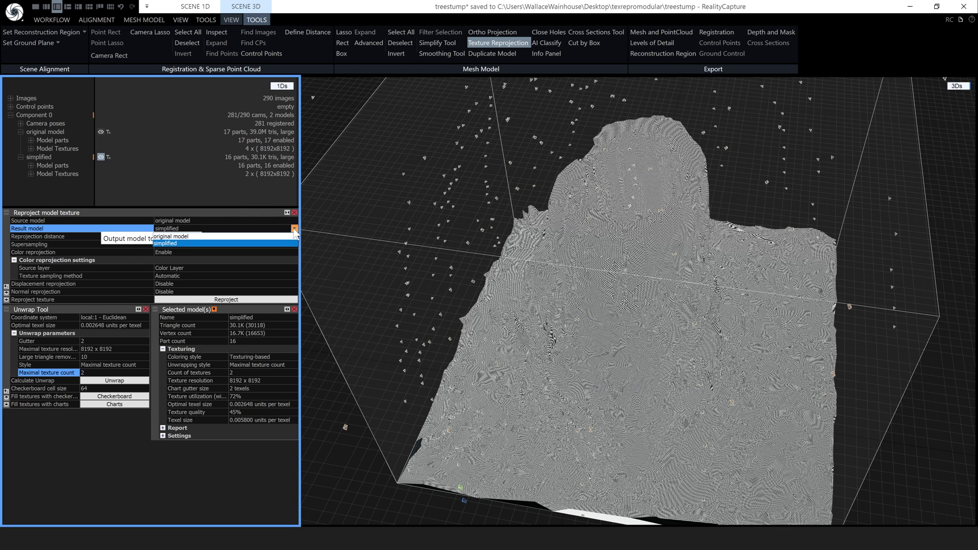
click(270, 244)
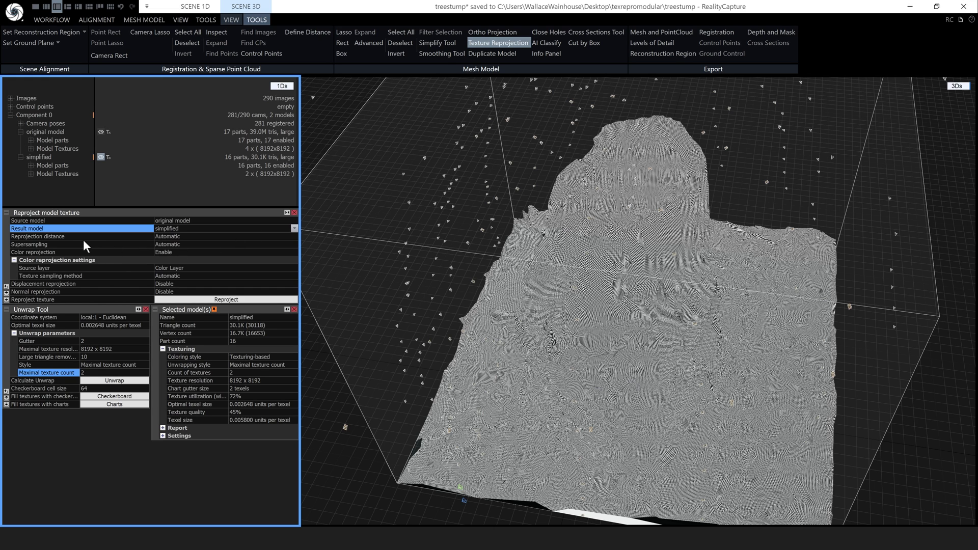
click(47, 238)
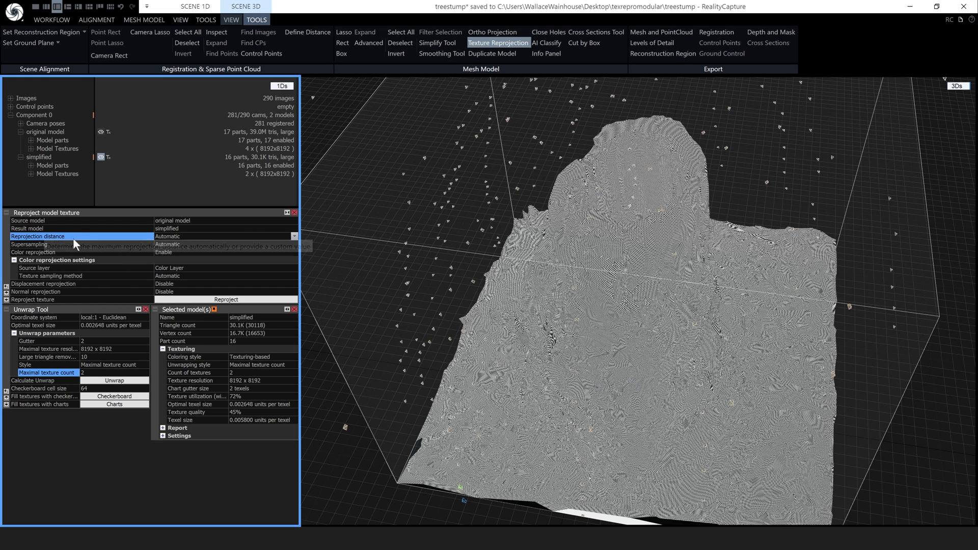
click(295, 238)
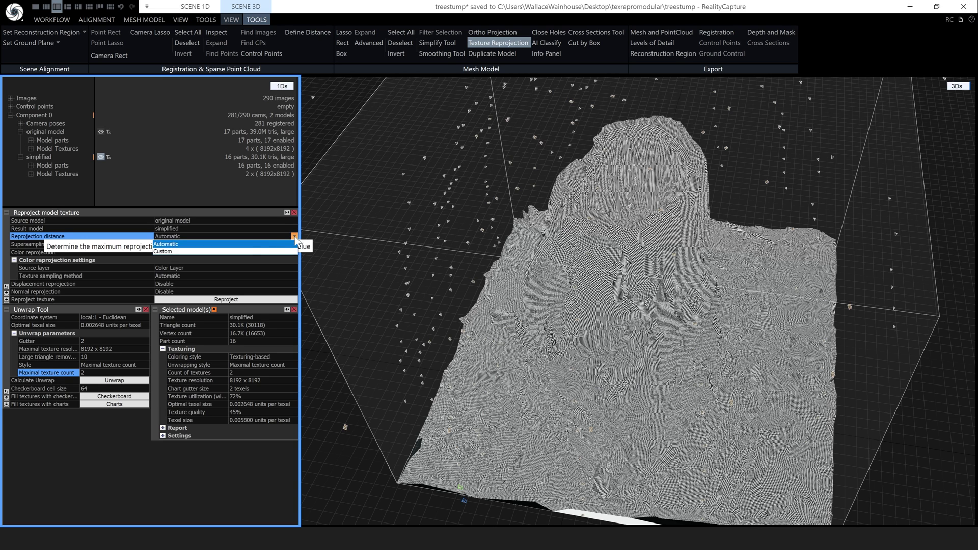
click(241, 244)
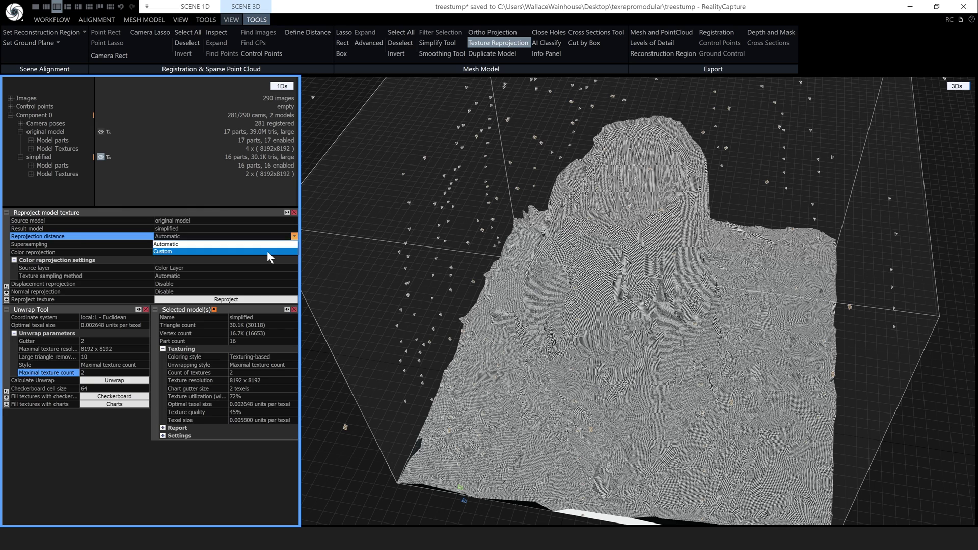
click(267, 250)
click(182, 245)
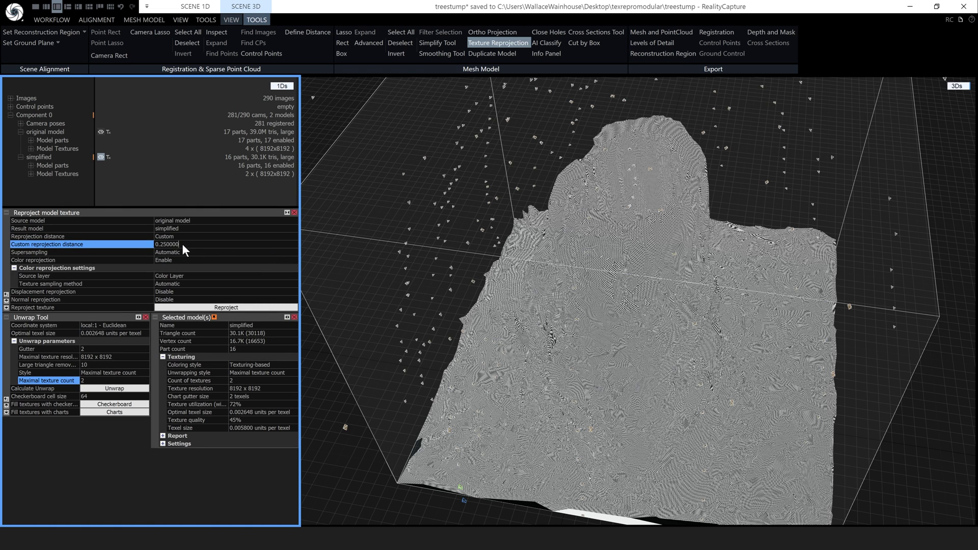
drag(182, 245, 161, 245)
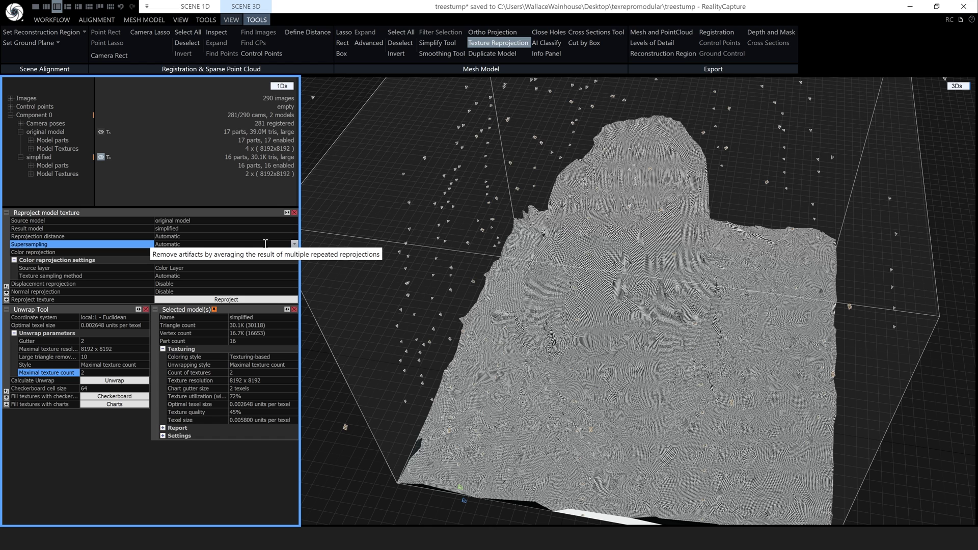
Keep supersampling on Automatic and set color reprojection to Enable.
click(295, 245)
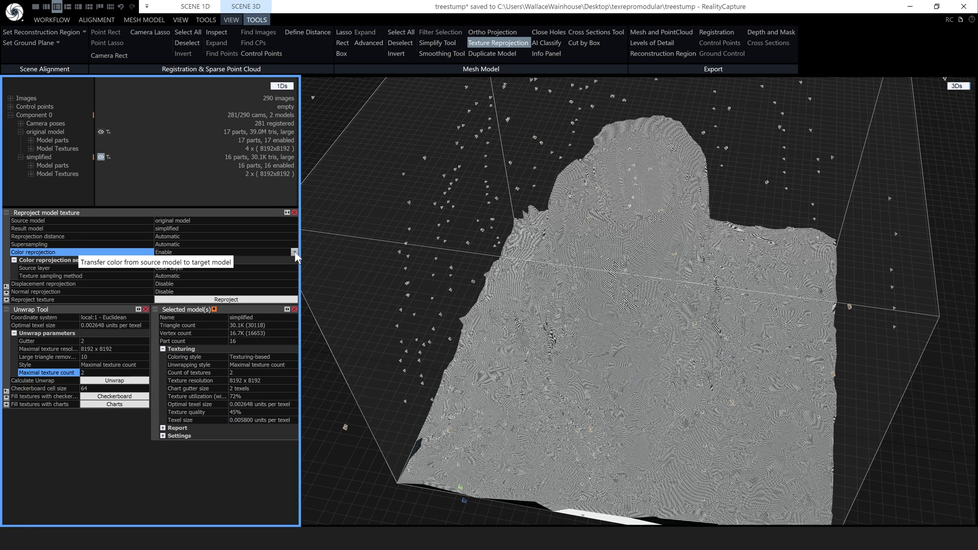
click(295, 252)
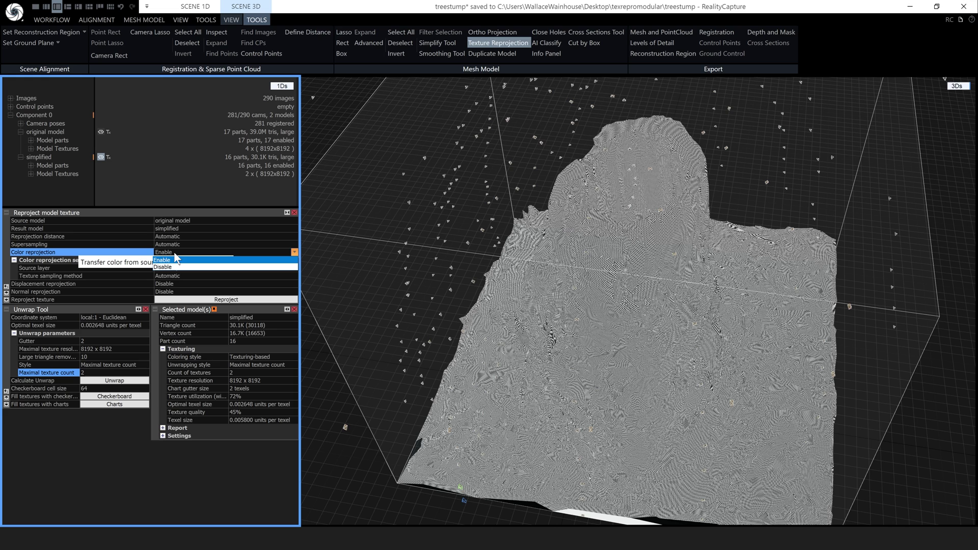
click(136, 256)
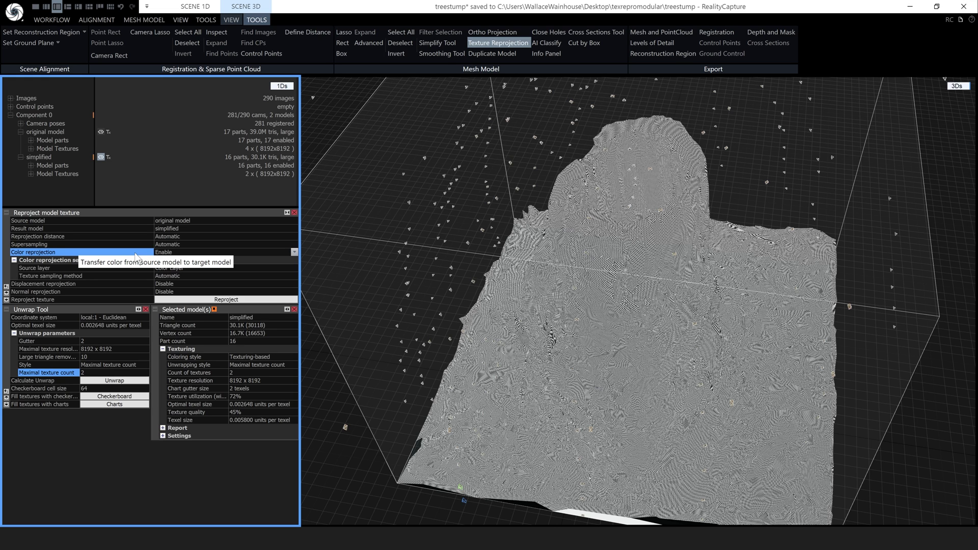
click(294, 252)
click(262, 265)
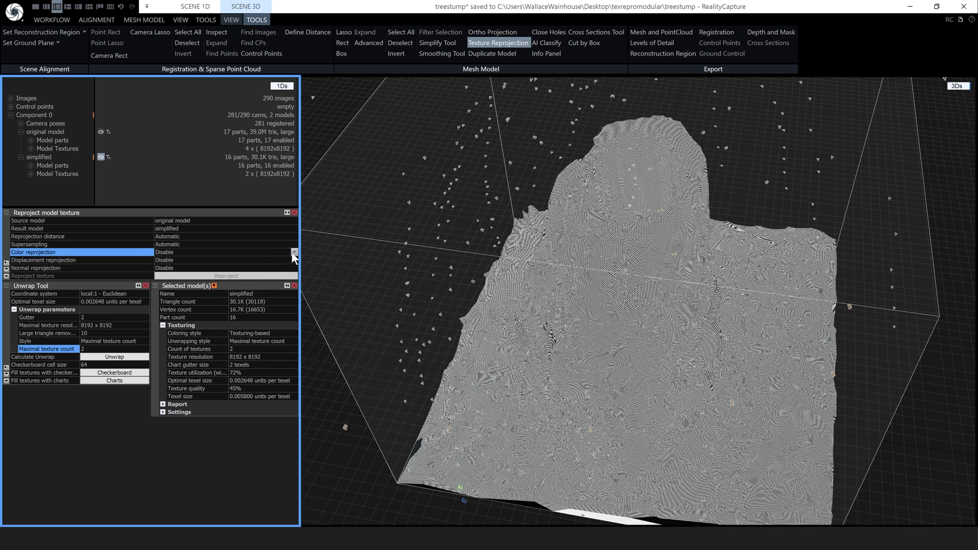
click(294, 253)
click(269, 262)
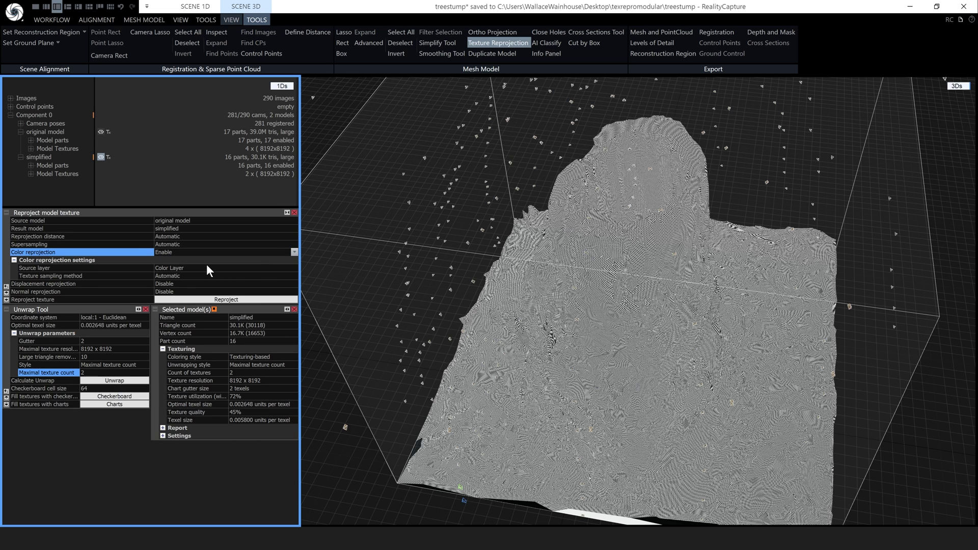
click(17, 262)
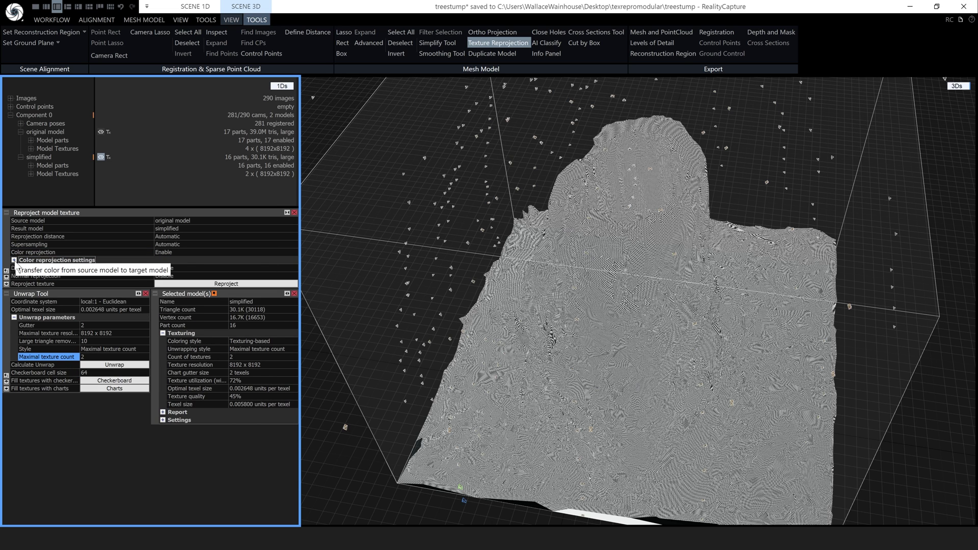
click(17, 262)
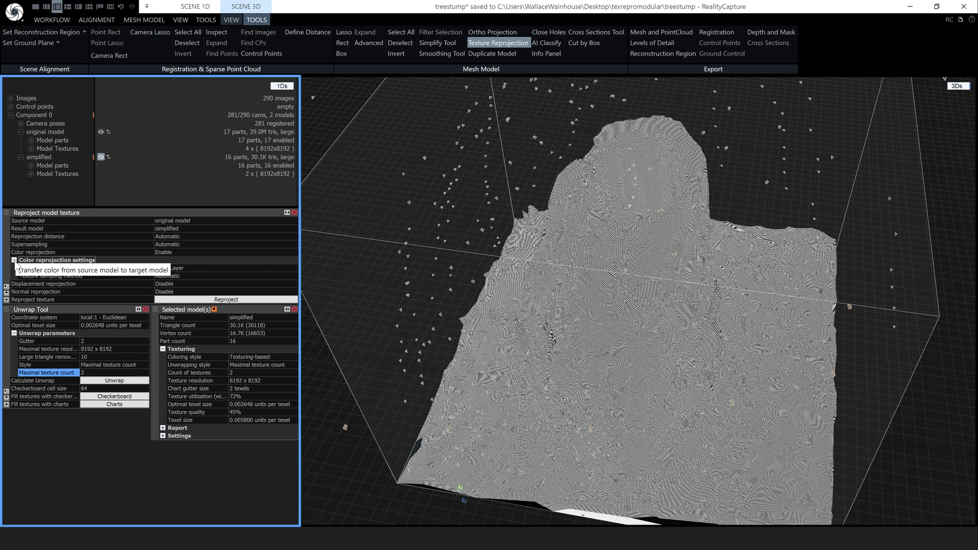
click(203, 269)
click(294, 268)
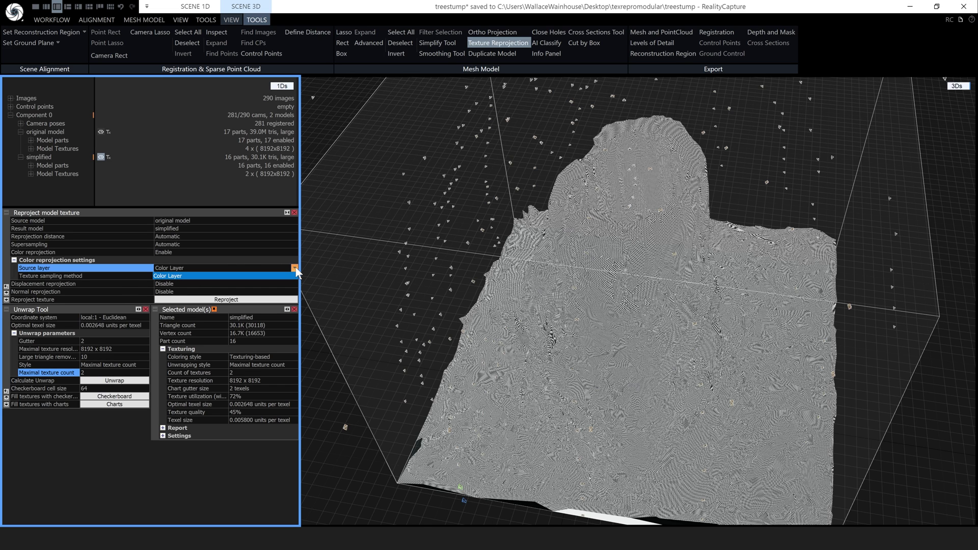
click(295, 268)
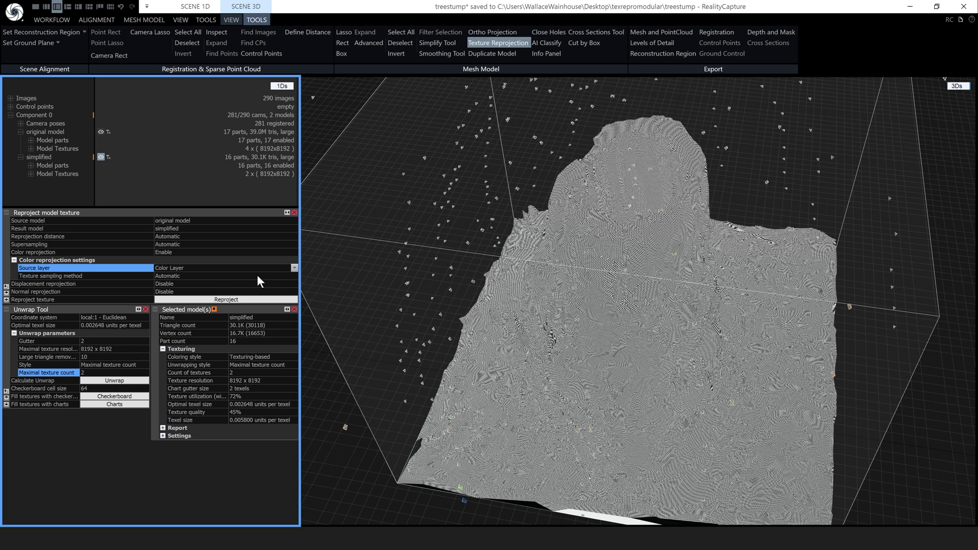
click(206, 276)
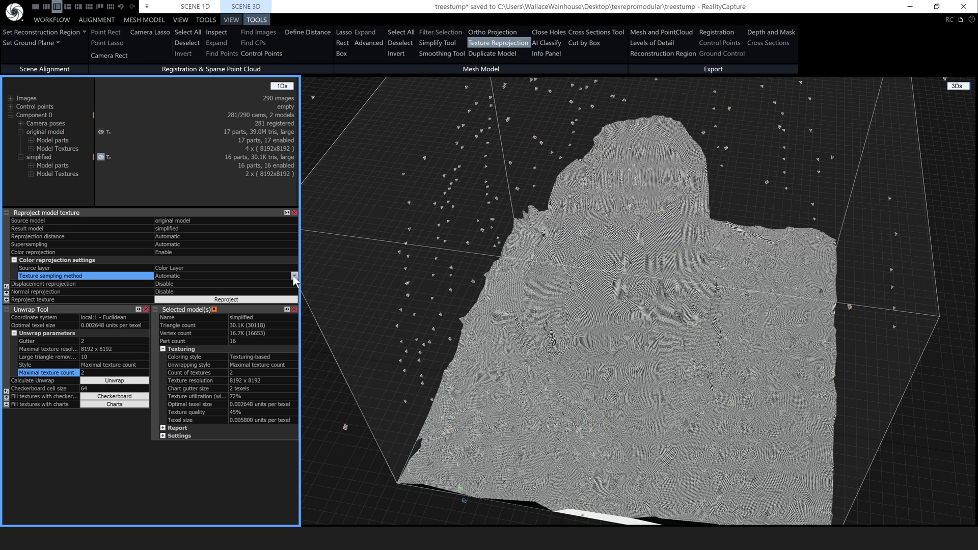
click(295, 276)
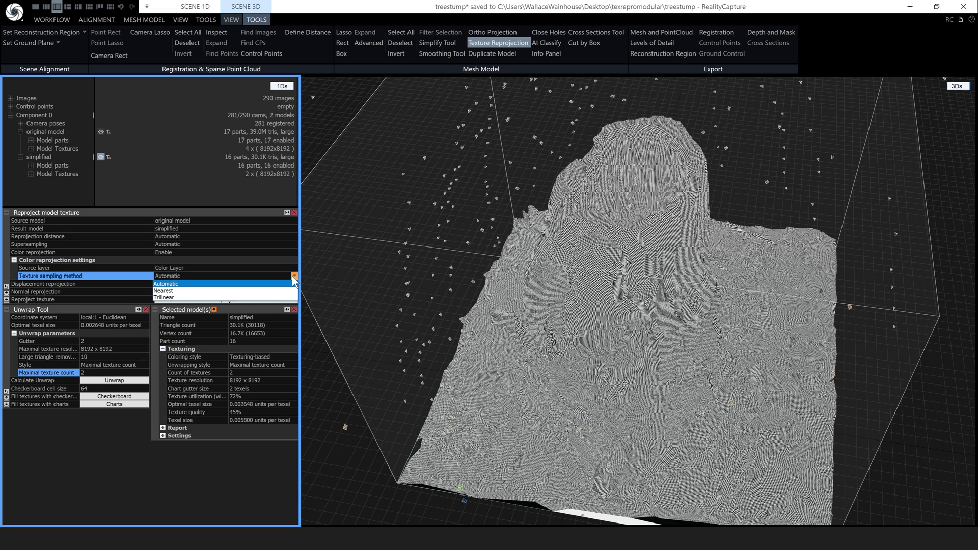
click(268, 296)
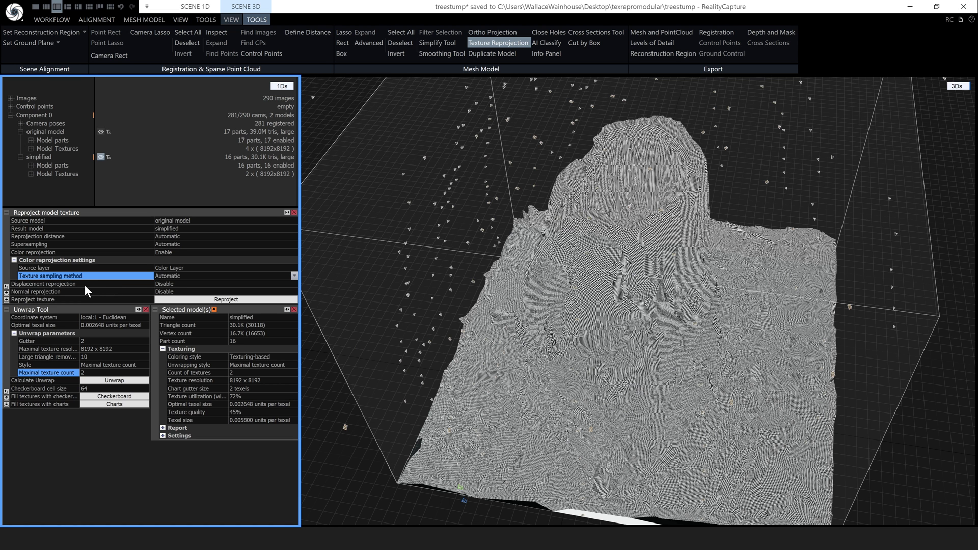
Enable displacement and normal reprojection, then reproject to give the simplified stump 3 texture layers.
click(86, 284)
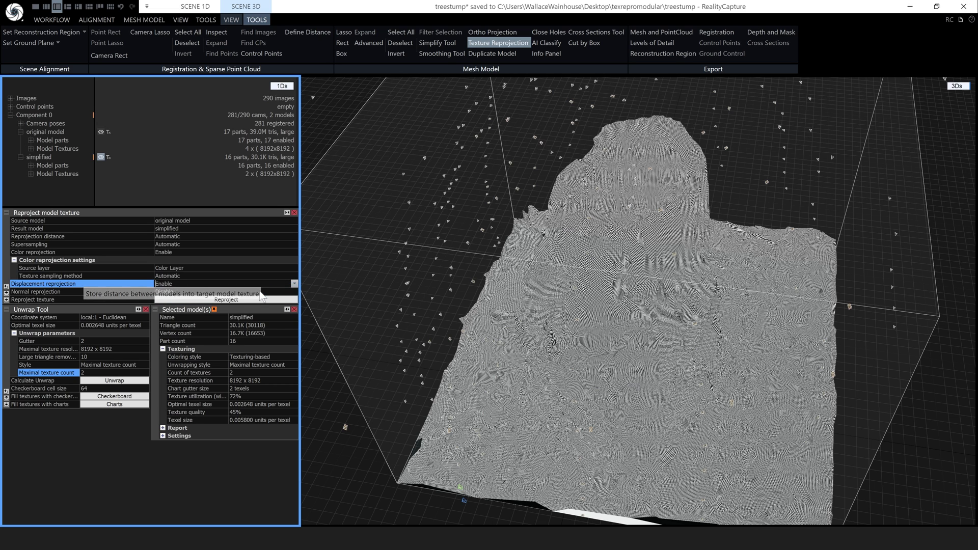
click(295, 292)
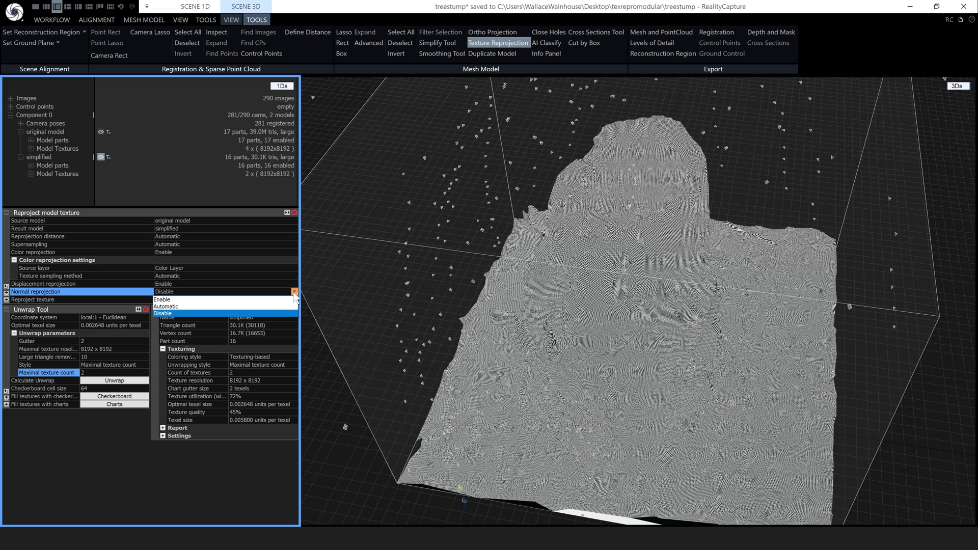
click(284, 300)
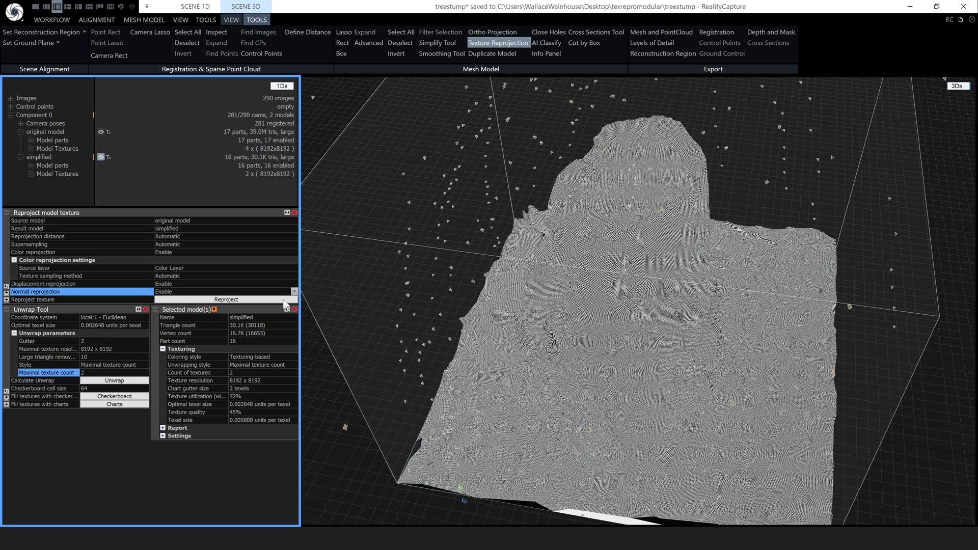
click(228, 300)
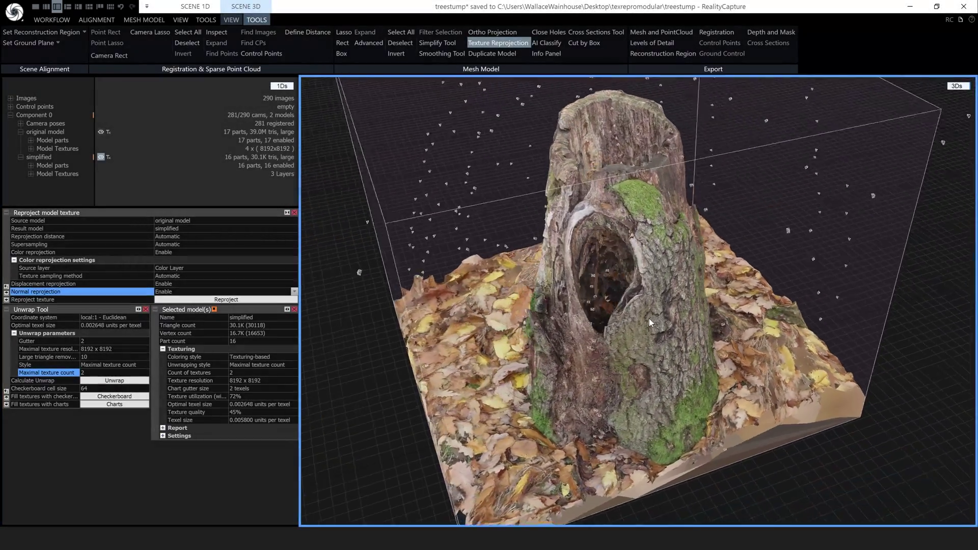
drag(650, 319, 602, 322)
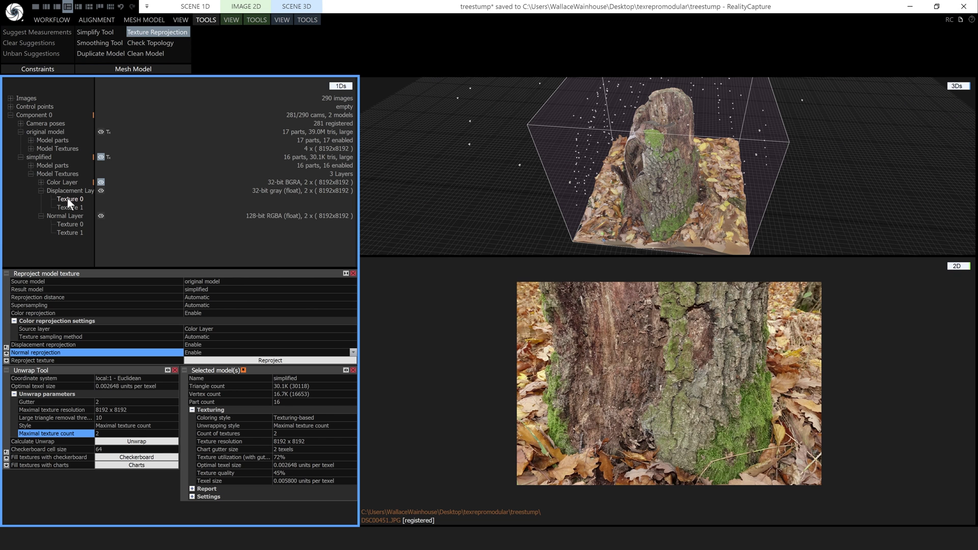
Show Displacement Layer Texture 0 in the 2D view and the displacement layer on the 3D stump.
drag(66, 197, 703, 342)
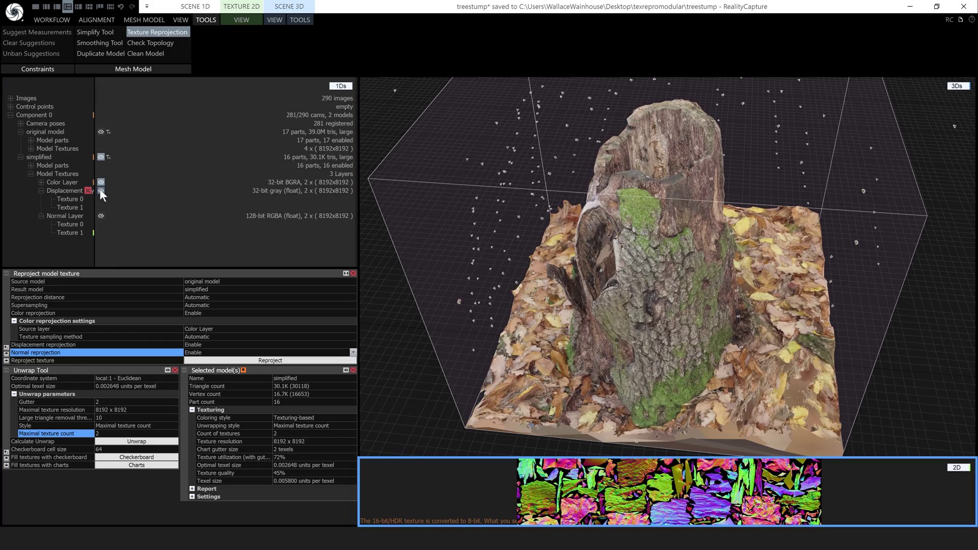
click(101, 192)
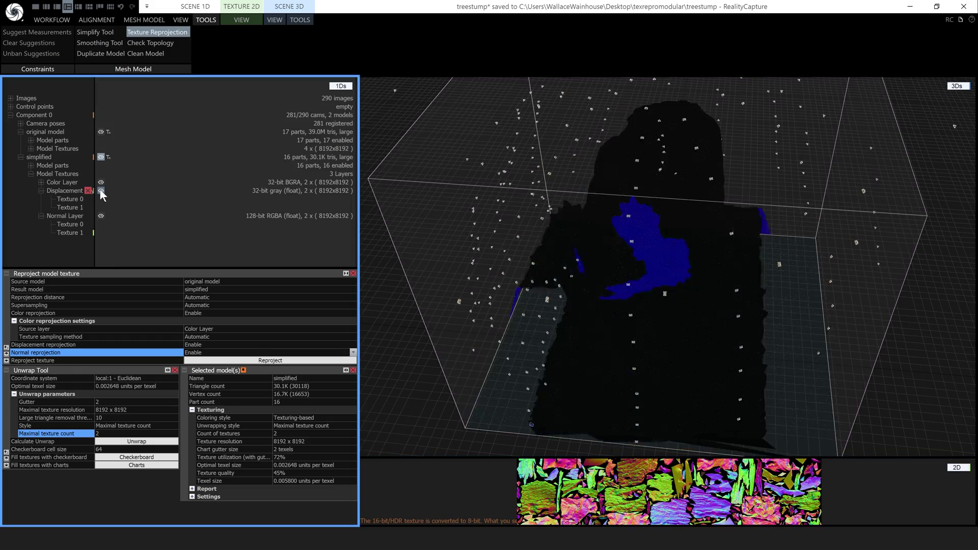
click(620, 329)
drag(620, 329, 480, 286)
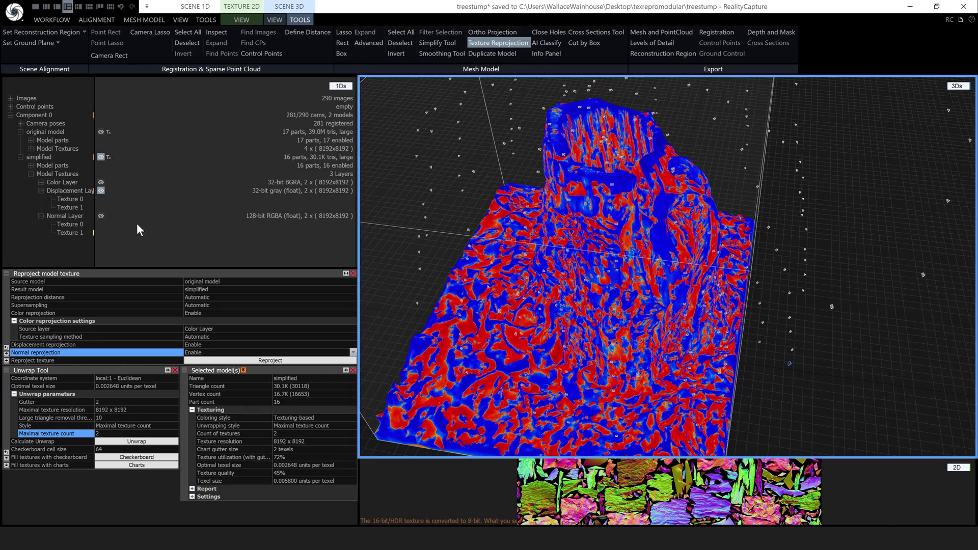